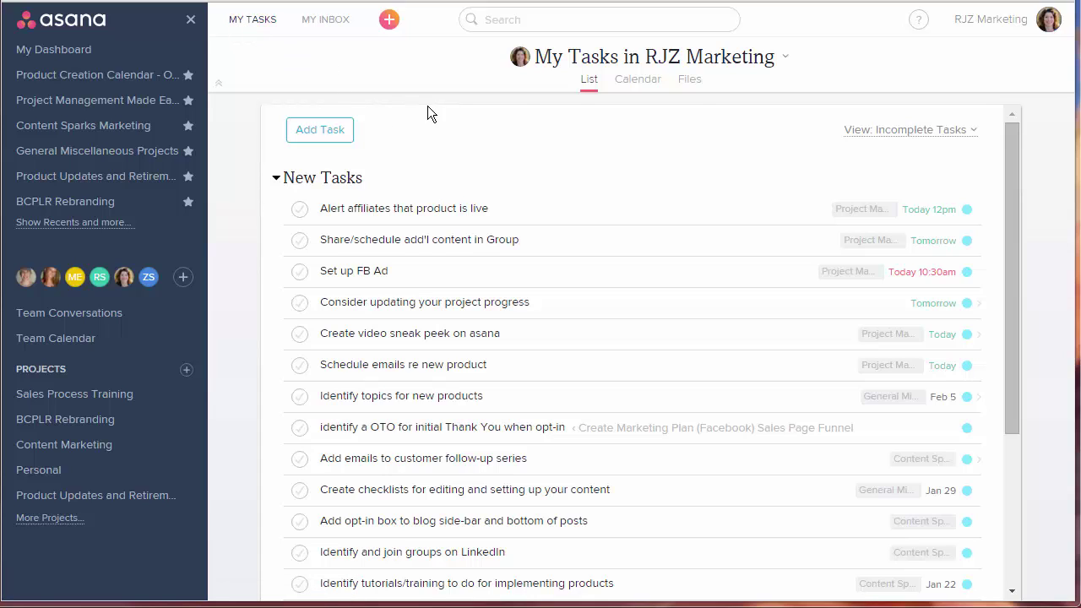
List My Tasks by due date, then switch to the Calendar view.
left_click(971, 136)
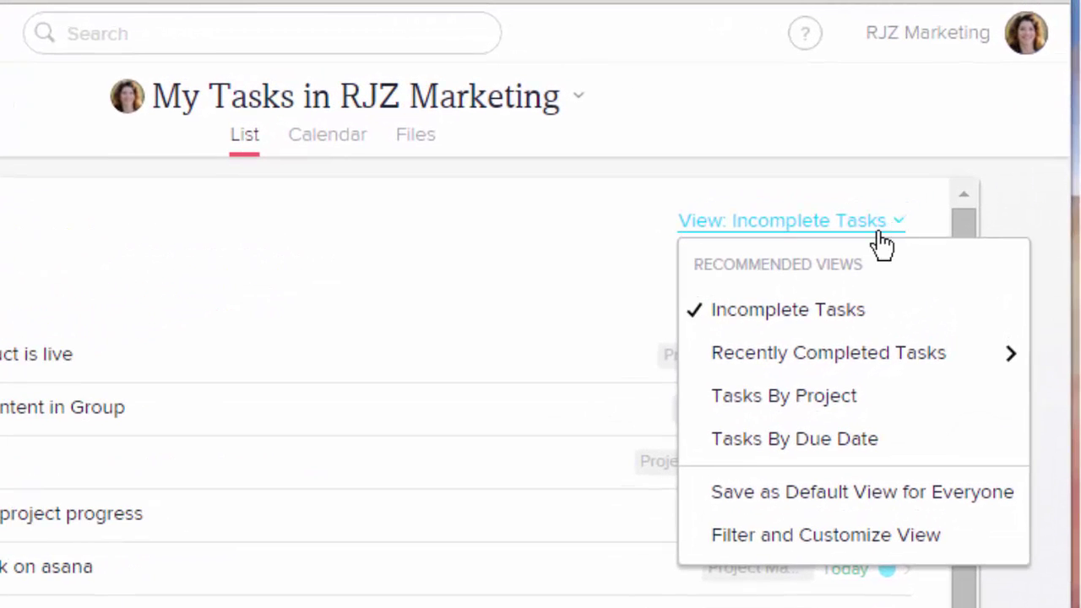
left_click(809, 439)
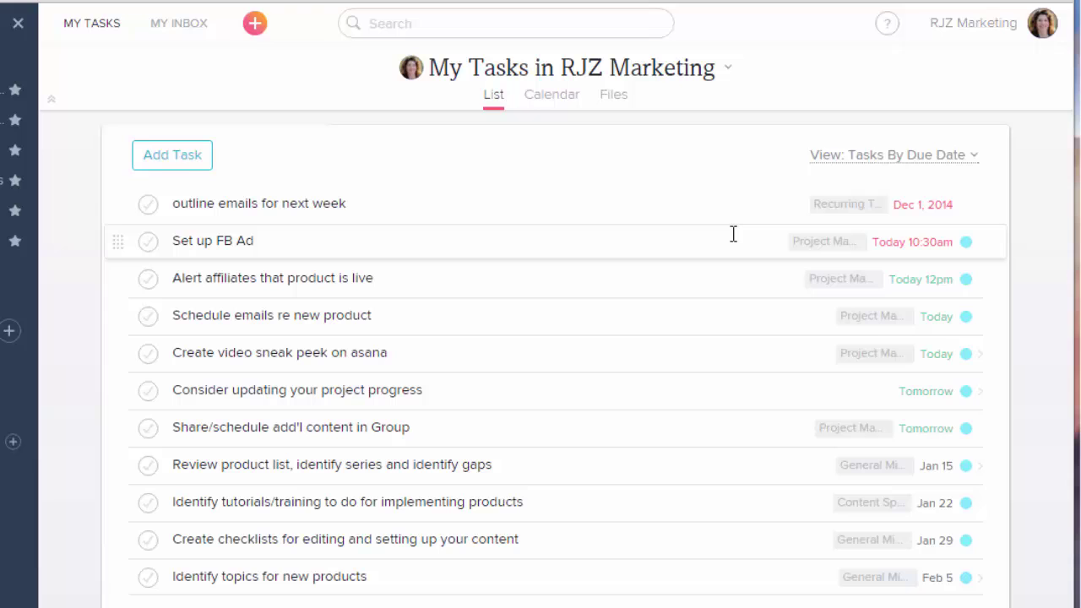
left_click(551, 107)
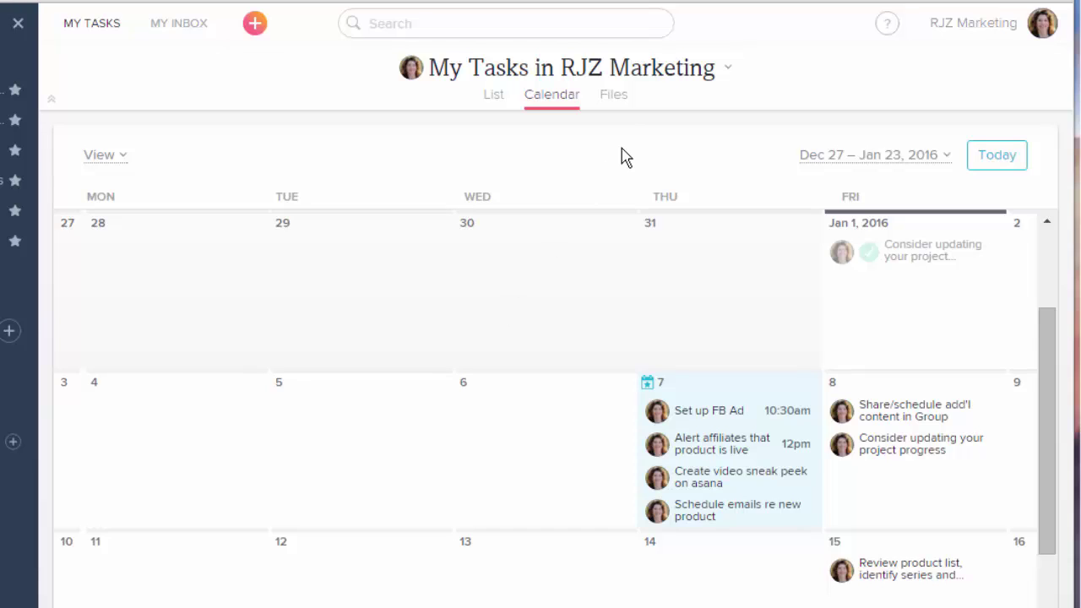
Switch My Tasks to the Files view to see marketingoptions.png and Latest Articles.docx.
left_click(614, 100)
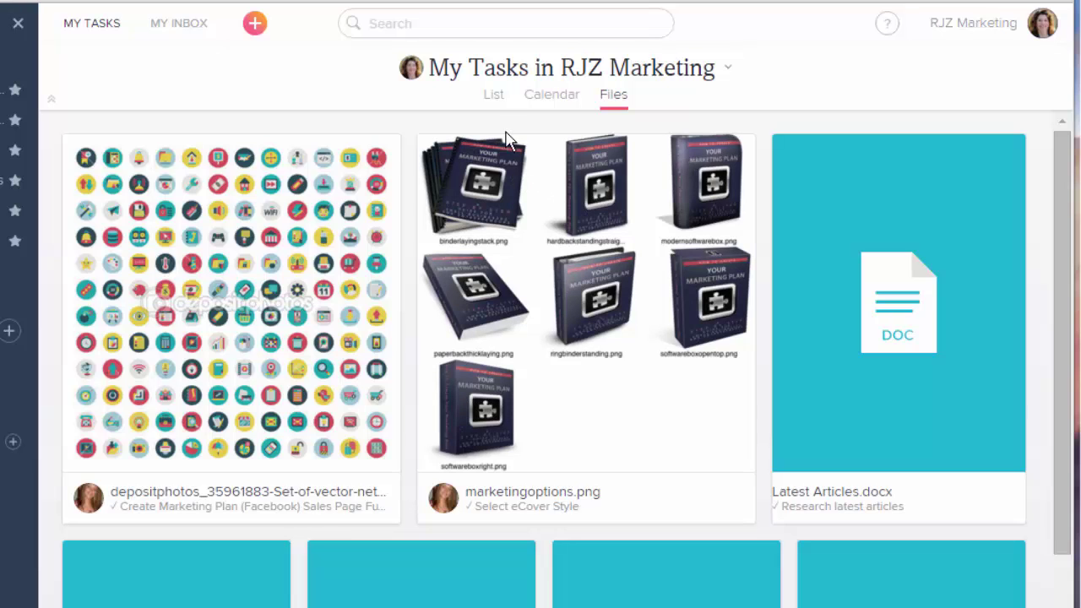
Return to the My Tasks list and open the Sales Process Training project's actions menu.
left_click(496, 101)
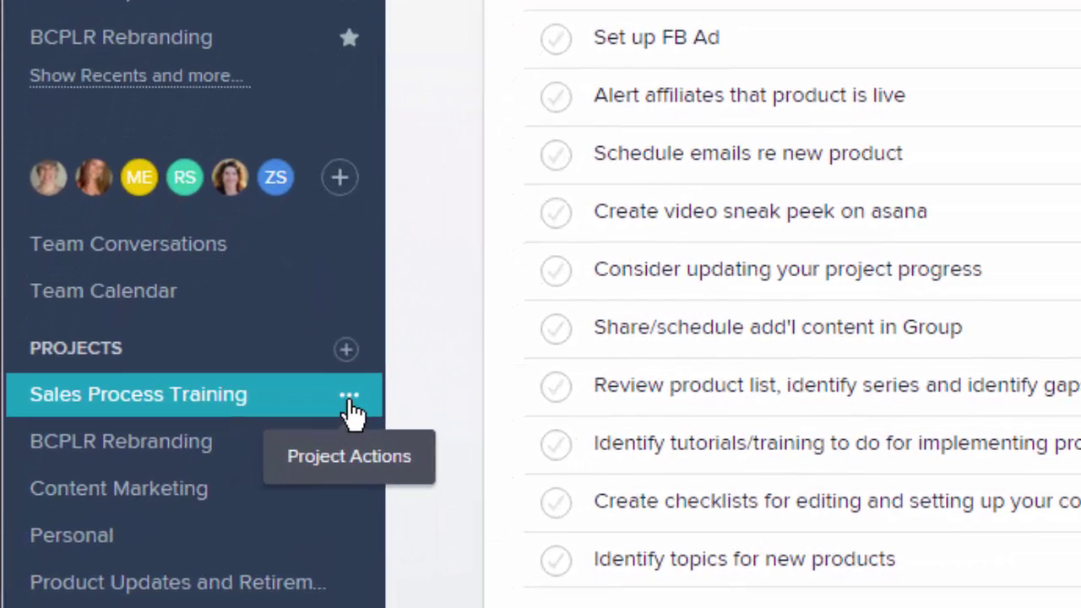
left_click(349, 398)
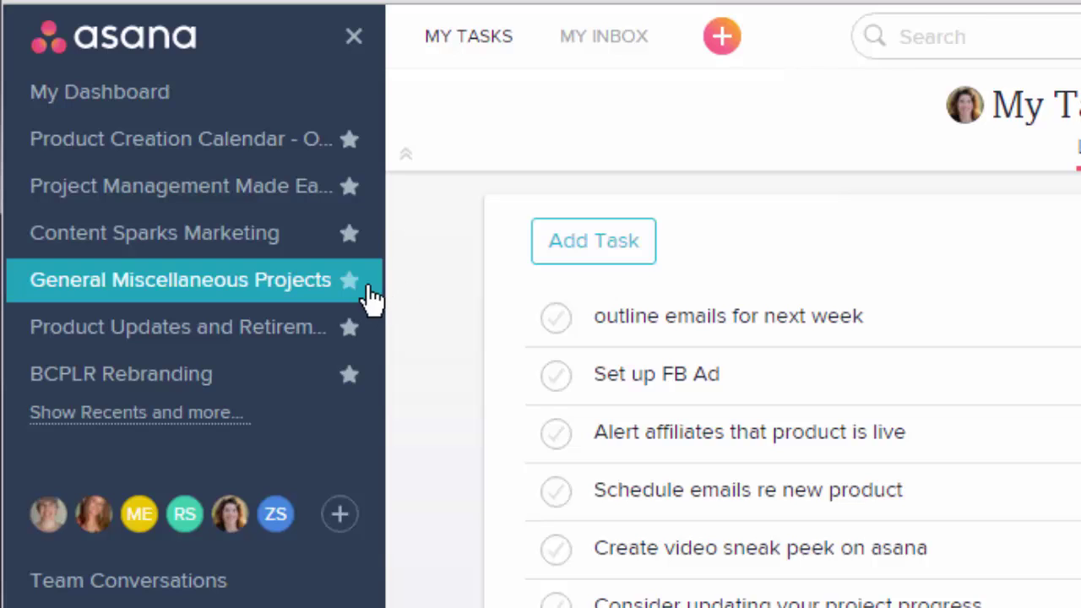
Open Product Creation Calendar and scroll through its January, February and April sections.
left_click(217, 149)
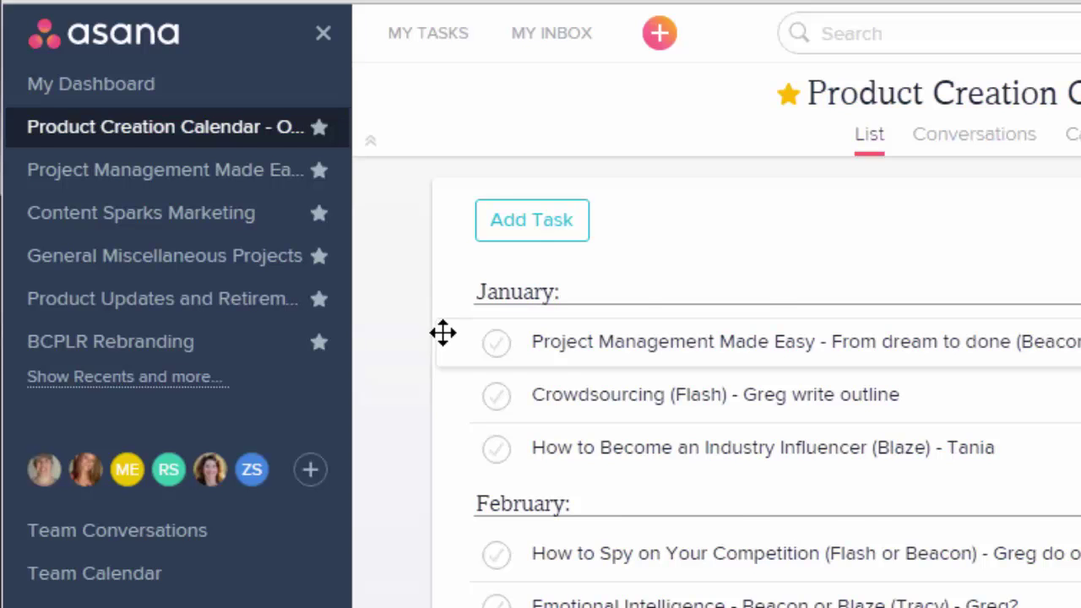
scroll(441, 332, "down", 7)
scroll(442, 333, "up", 6)
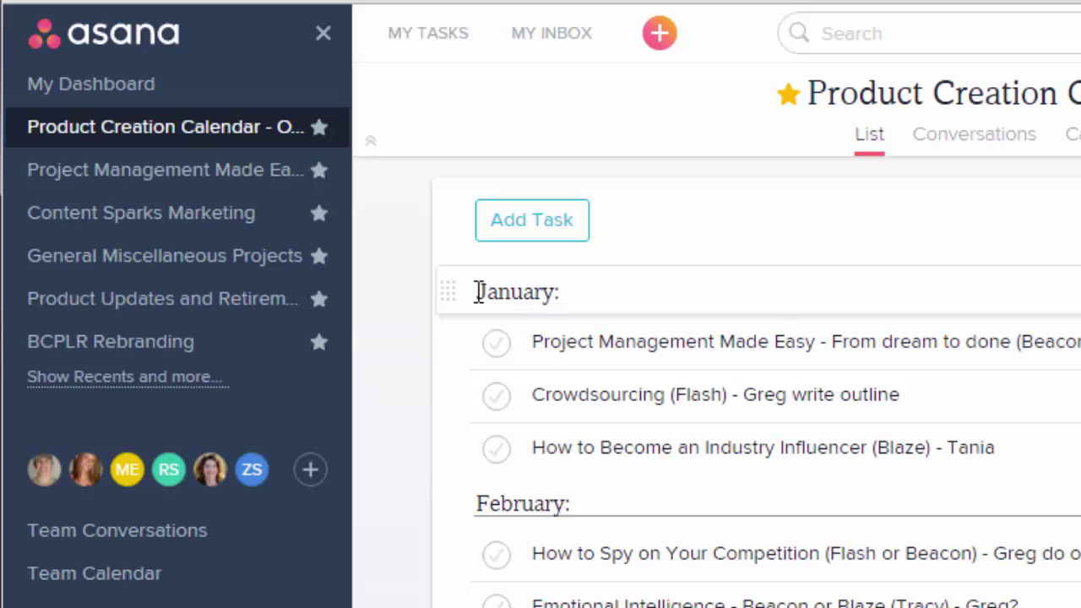
scroll(507, 325, "down", 10)
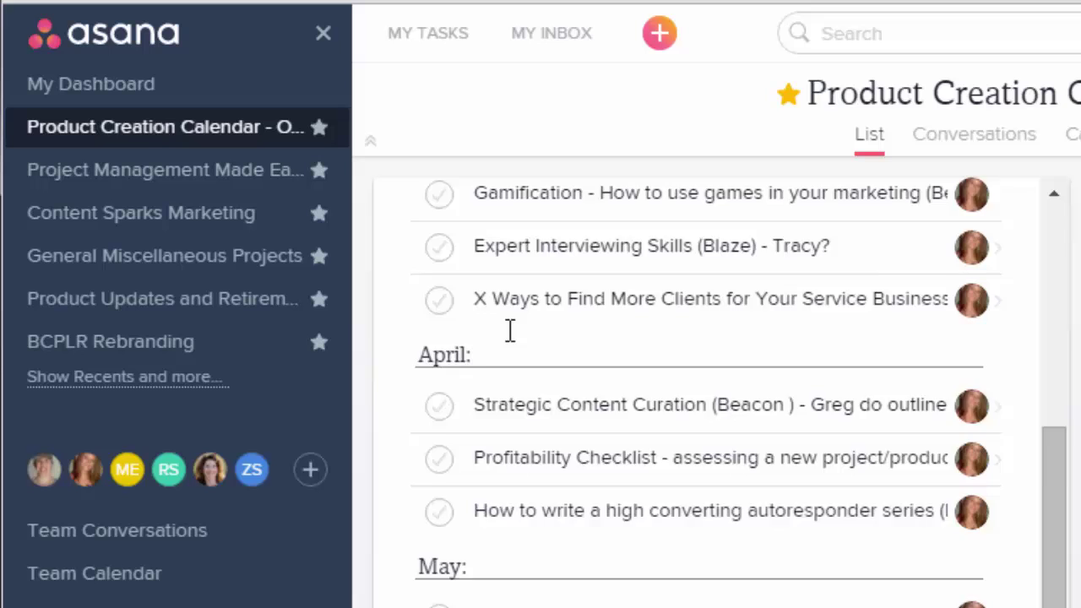
scroll(511, 331, "down", 8)
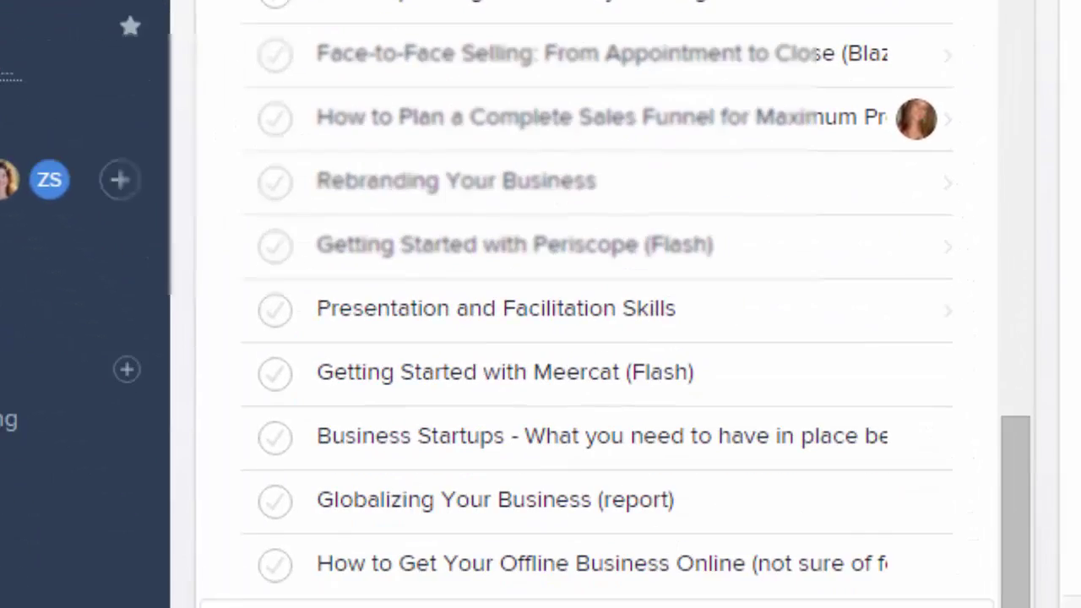
Create a 'June:' section header in the empty row below the last task.
left_click(380, 604)
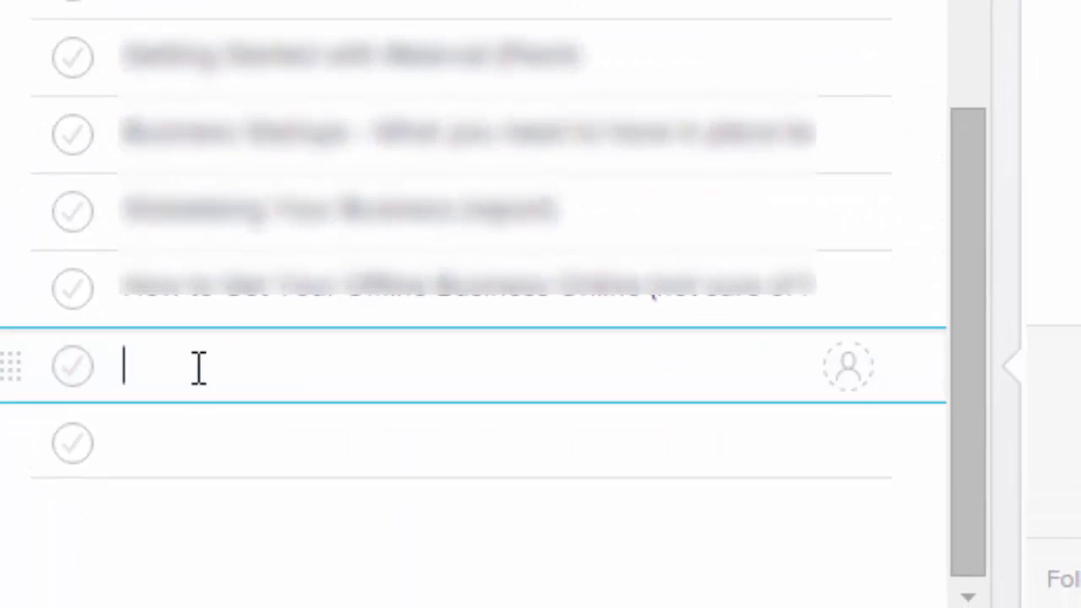
type("June")
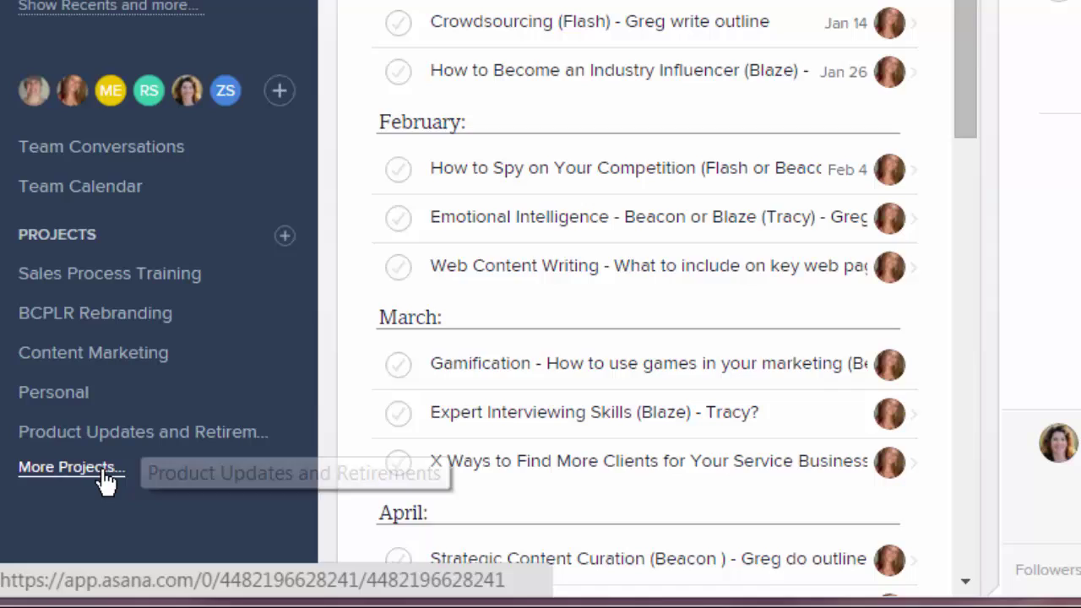
Open Template for New Training Programs from More Projects and scroll through its Research, Design and Develop sections.
left_click(63, 518)
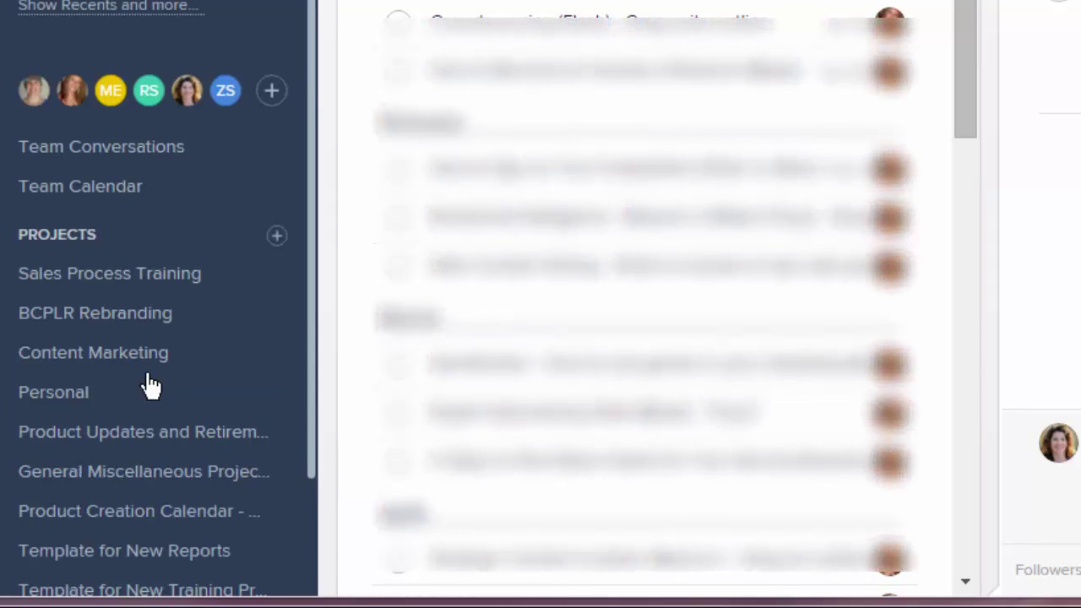
scroll(145, 385, "down", 3)
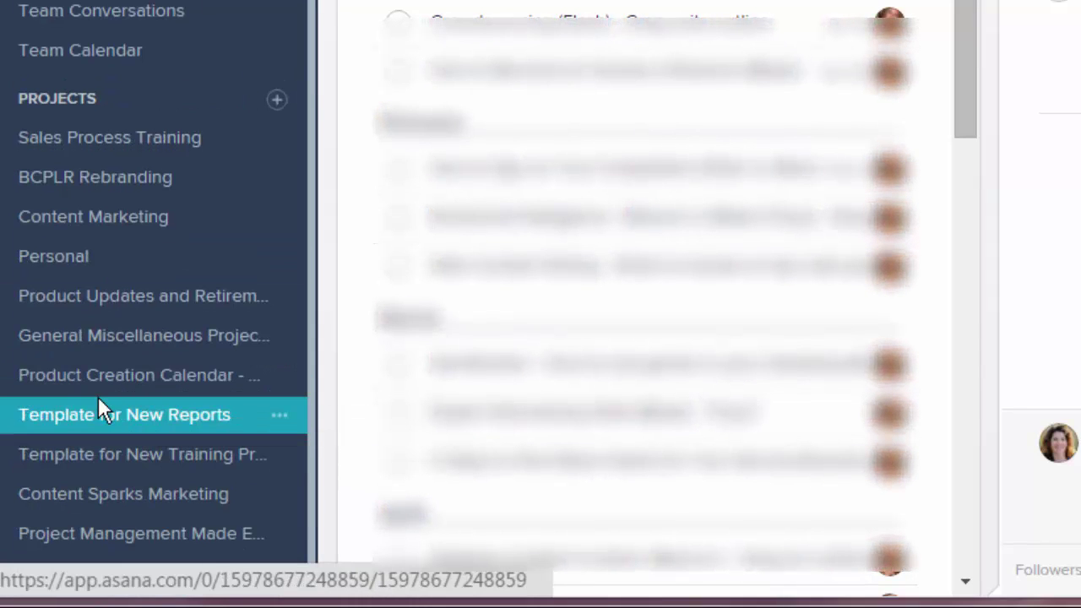
left_click(93, 463)
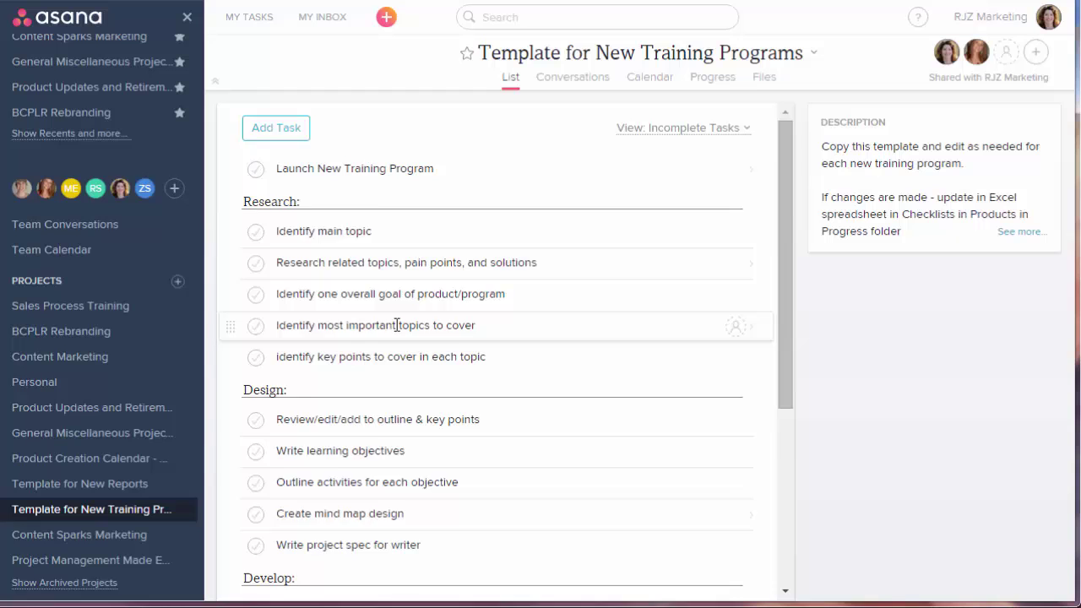
scroll(396, 325, "down", 5)
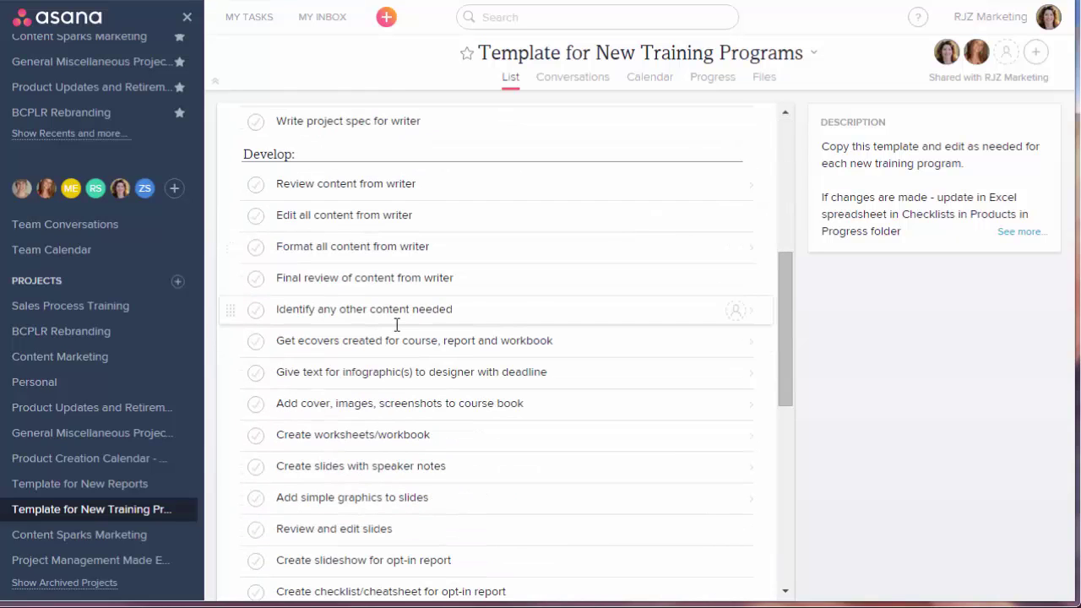
scroll(396, 325, "down", 6)
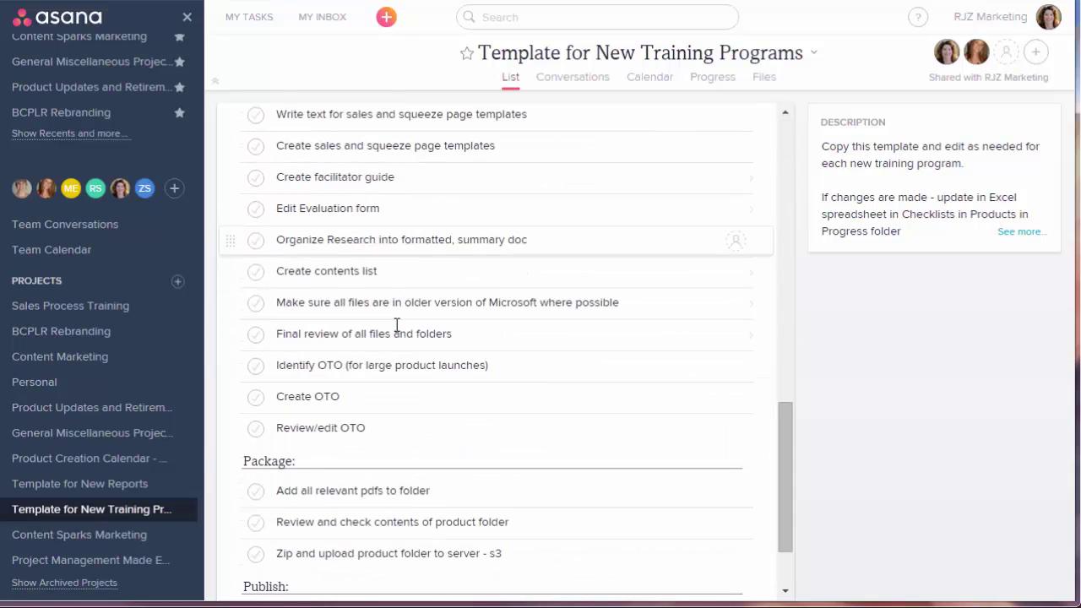
scroll(396, 325, "down", 4)
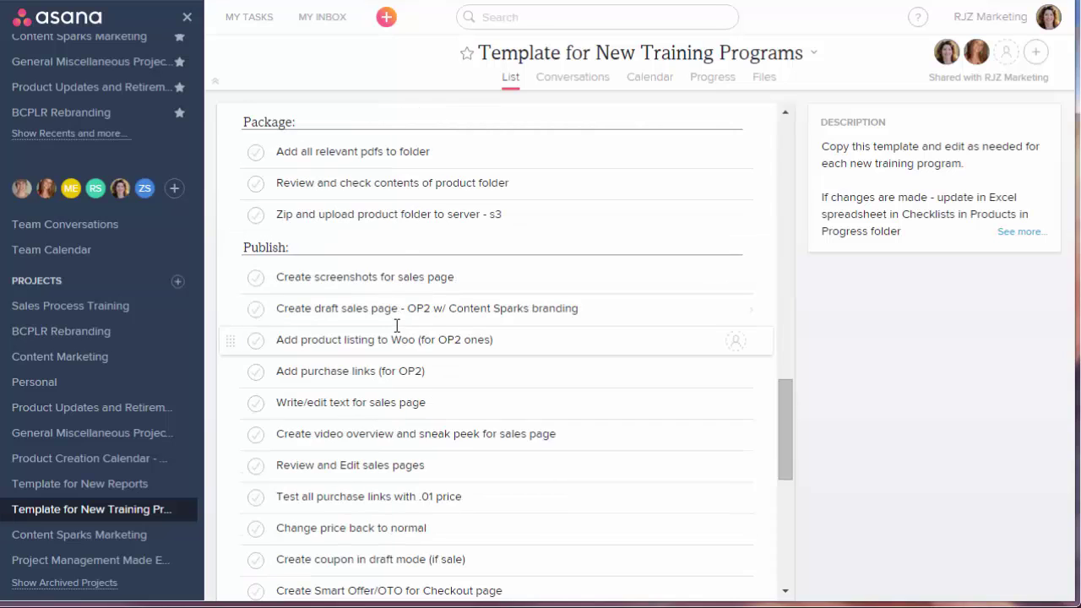
scroll(397, 326, "down", 3)
scroll(396, 325, "up", 3)
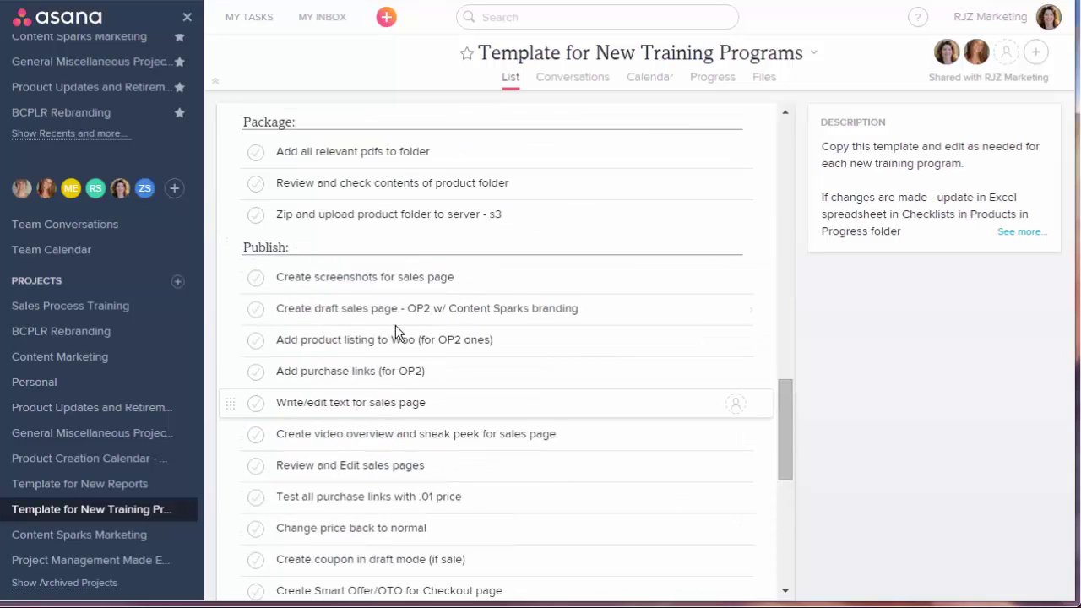
scroll(396, 326, "up", 10)
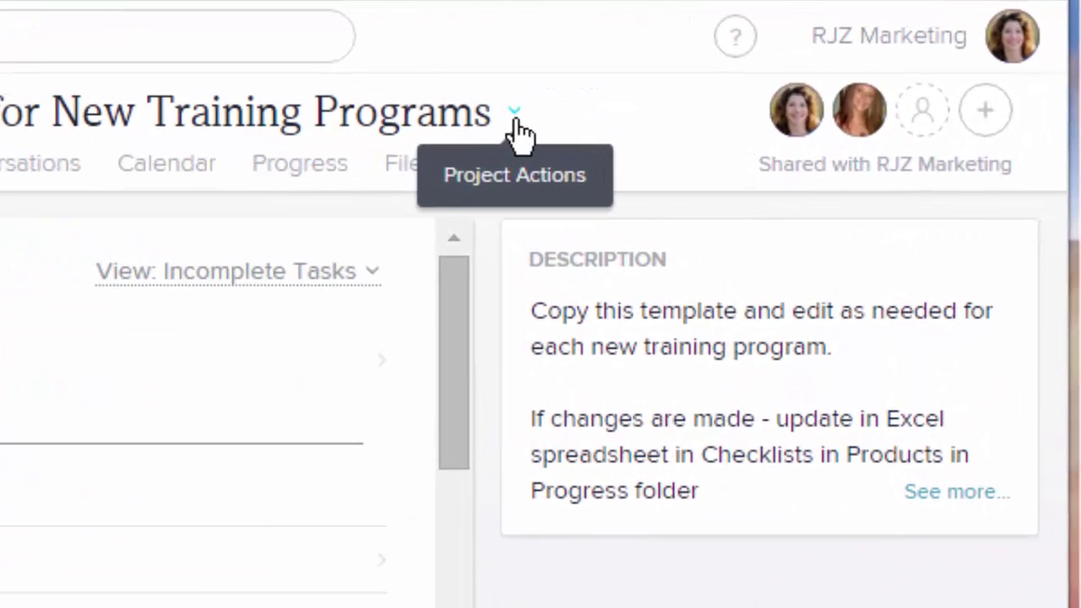
left_click(695, 79)
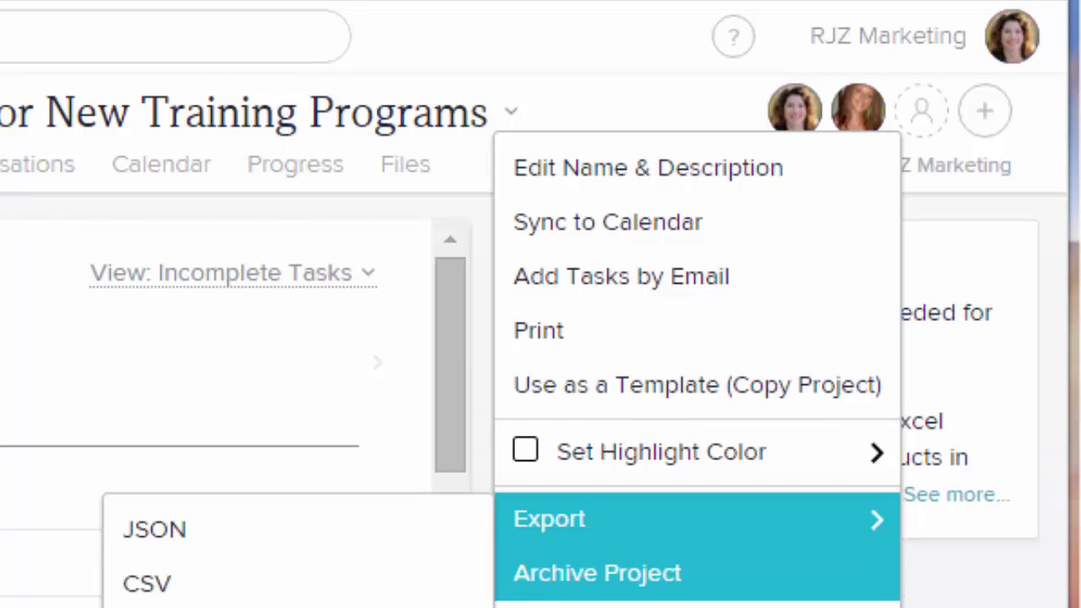
key("Escape")
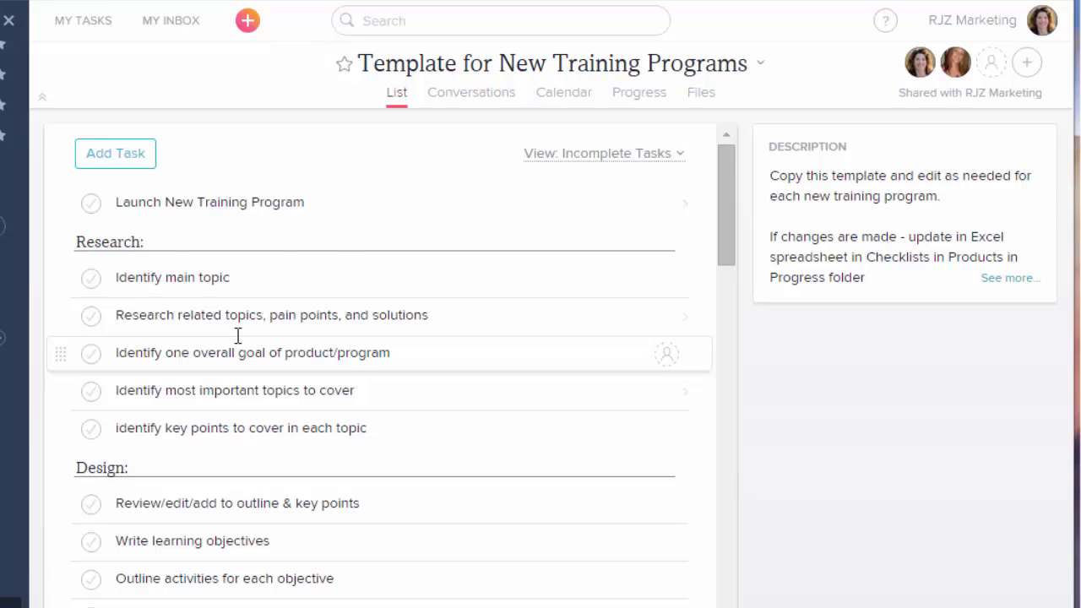
scroll(238, 336, "down", 1)
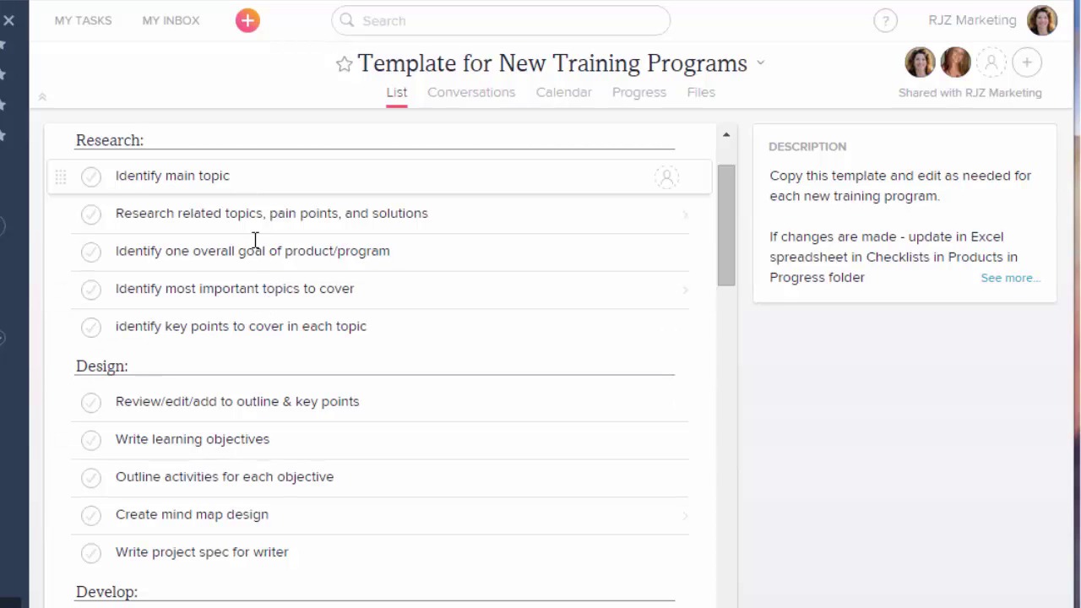
scroll(271, 353, "down", 3)
Open Review content from writer, then close the assignee and due-date pickers without setting either.
scroll(270, 350, "down", 1)
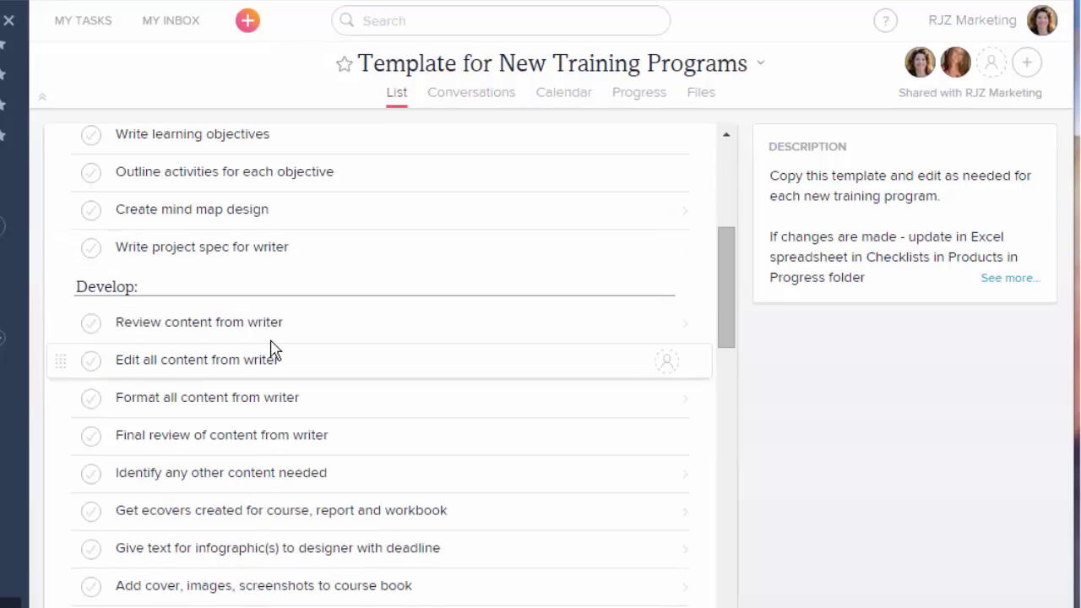
left_click(276, 320)
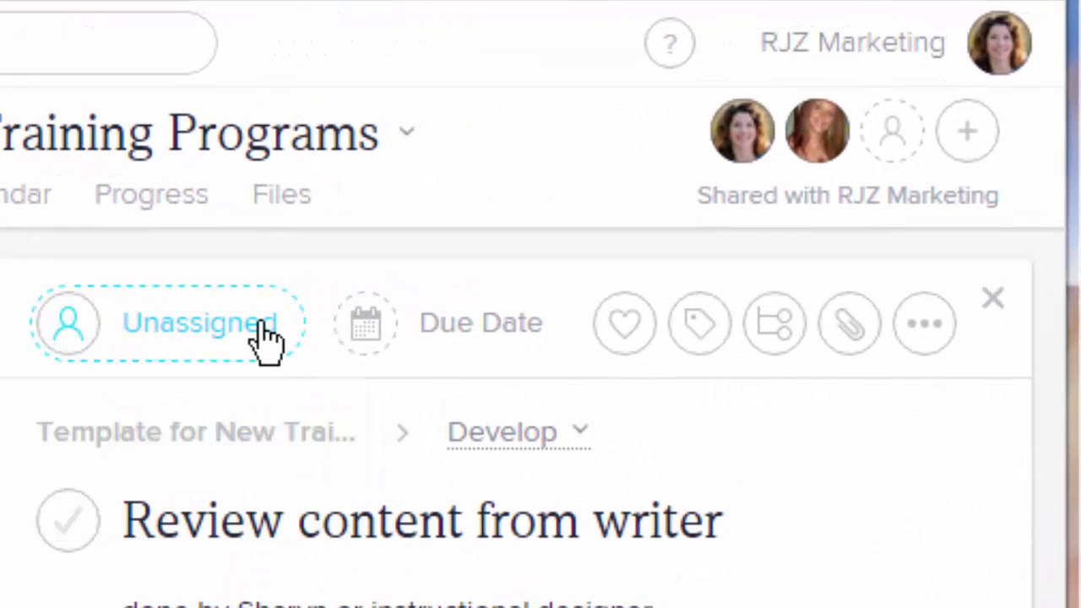
left_click(430, 261)
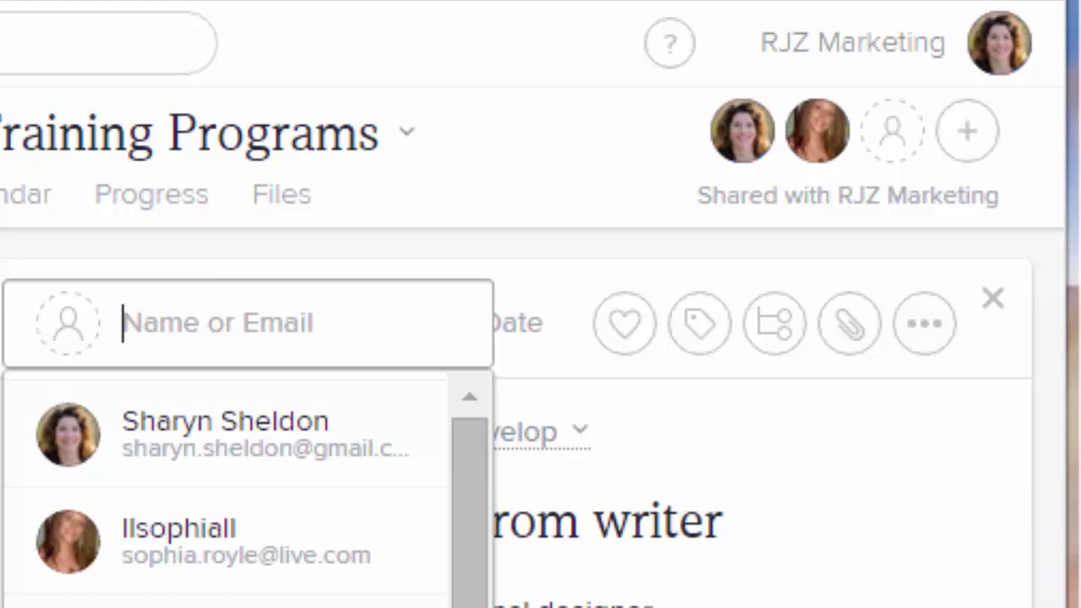
key("Escape")
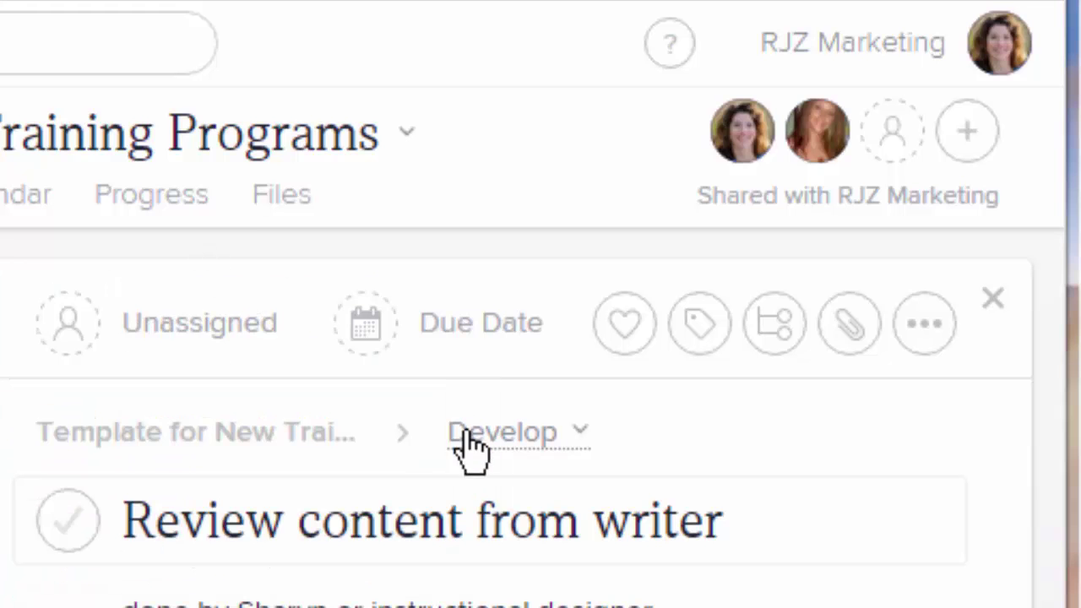
left_click(456, 348)
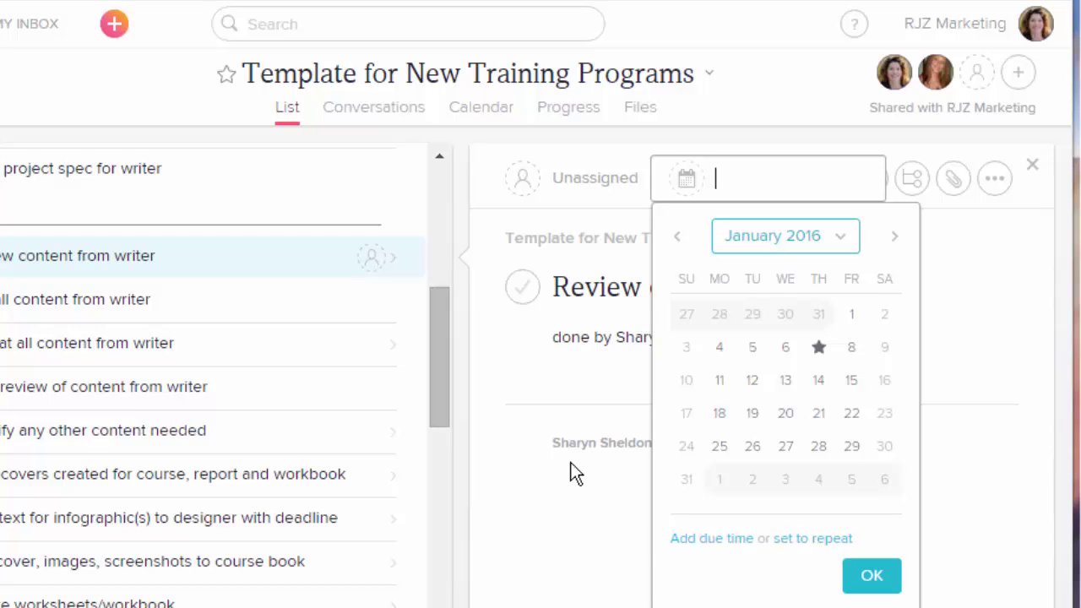
left_click(515, 384)
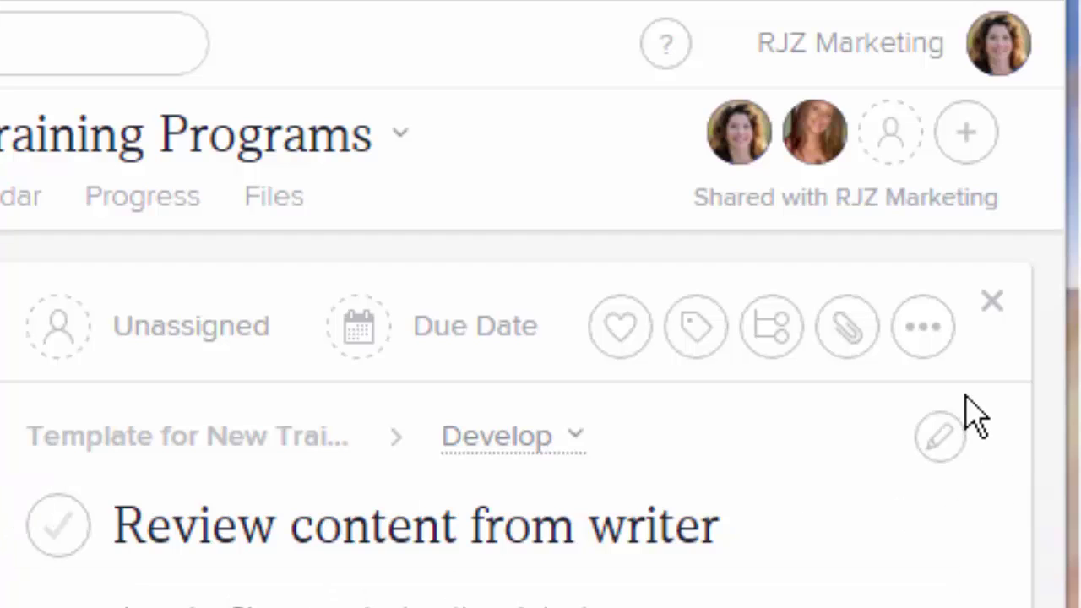
Open and dismiss the task's actions menu, then click into the comment box.
left_click(927, 336)
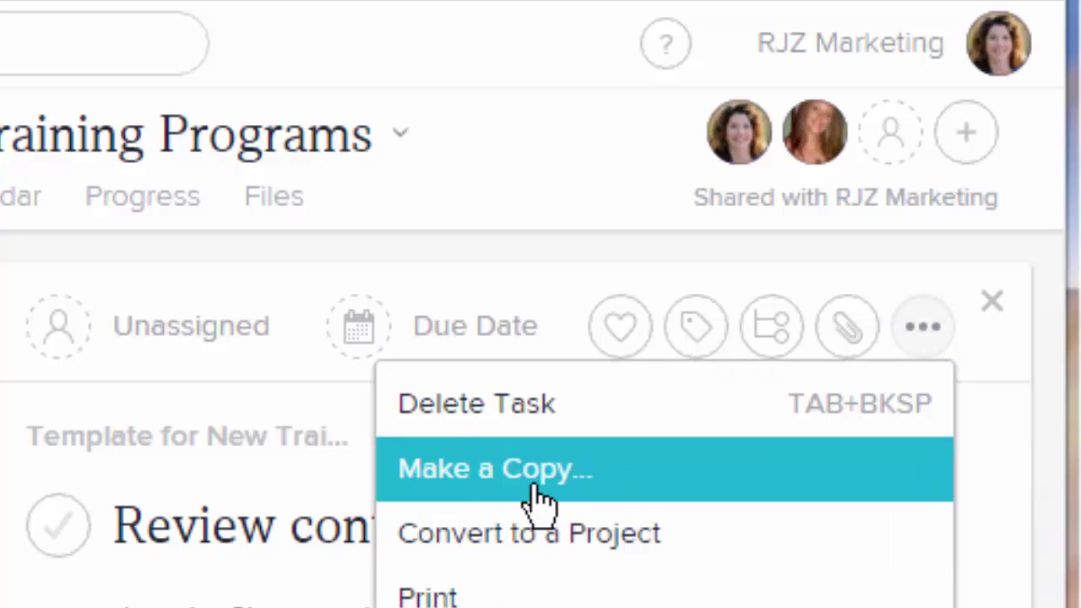
left_click(209, 602)
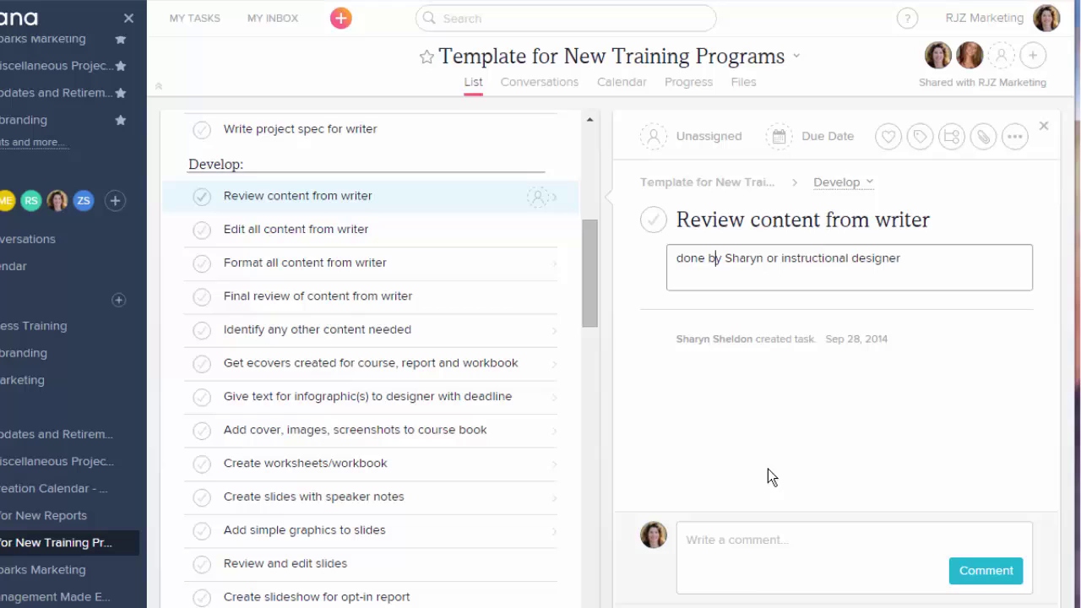
left_click(726, 545)
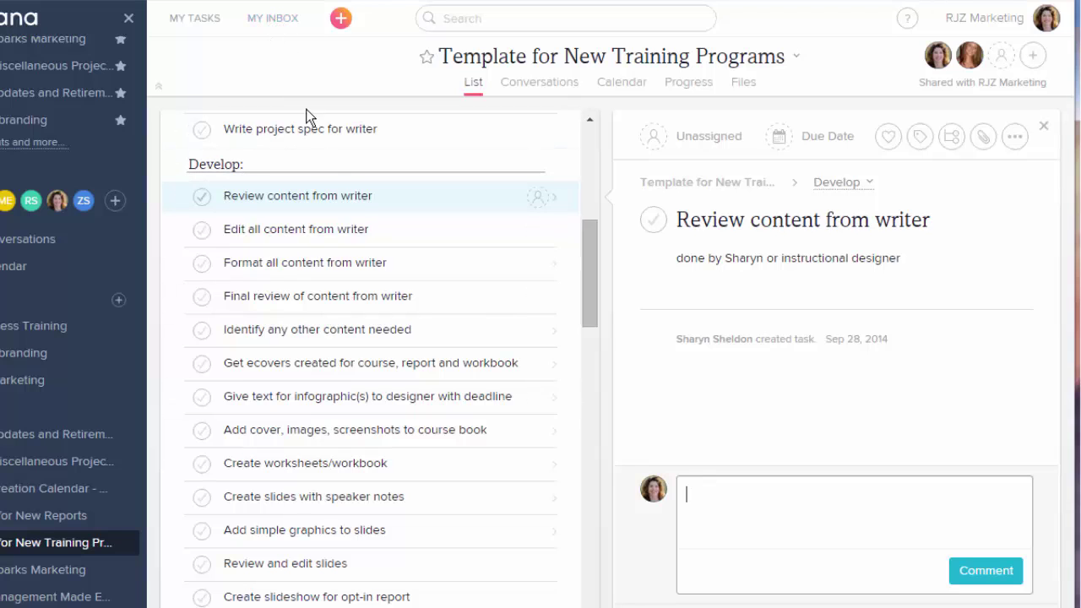
Scroll the task list down to the Promote section's social media status-updates task.
scroll(380, 366, "down", 1)
scroll(380, 367, "down", 9)
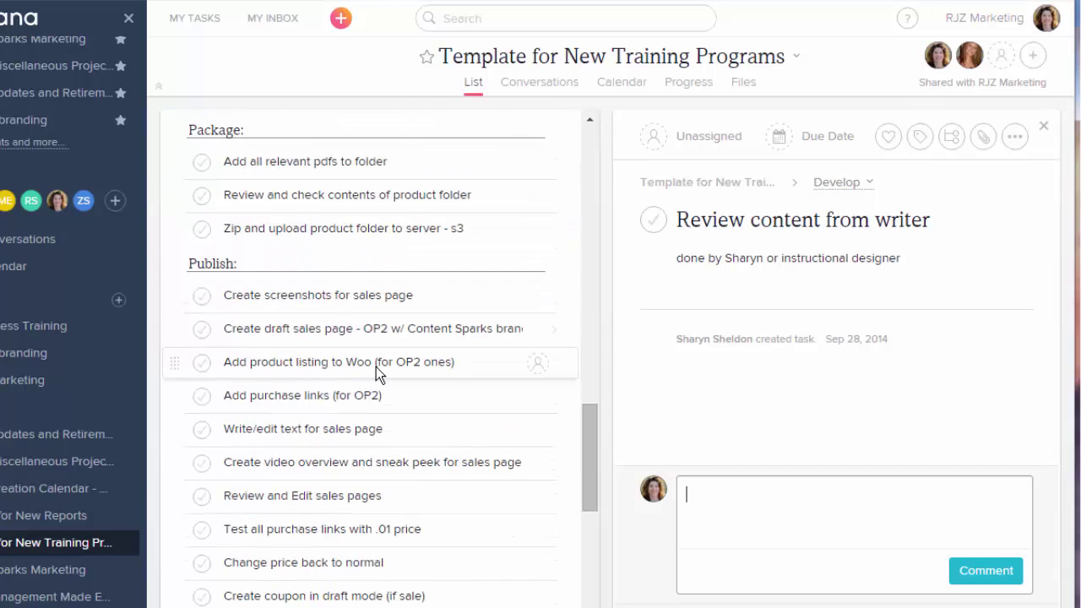
scroll(376, 366, "down", 1)
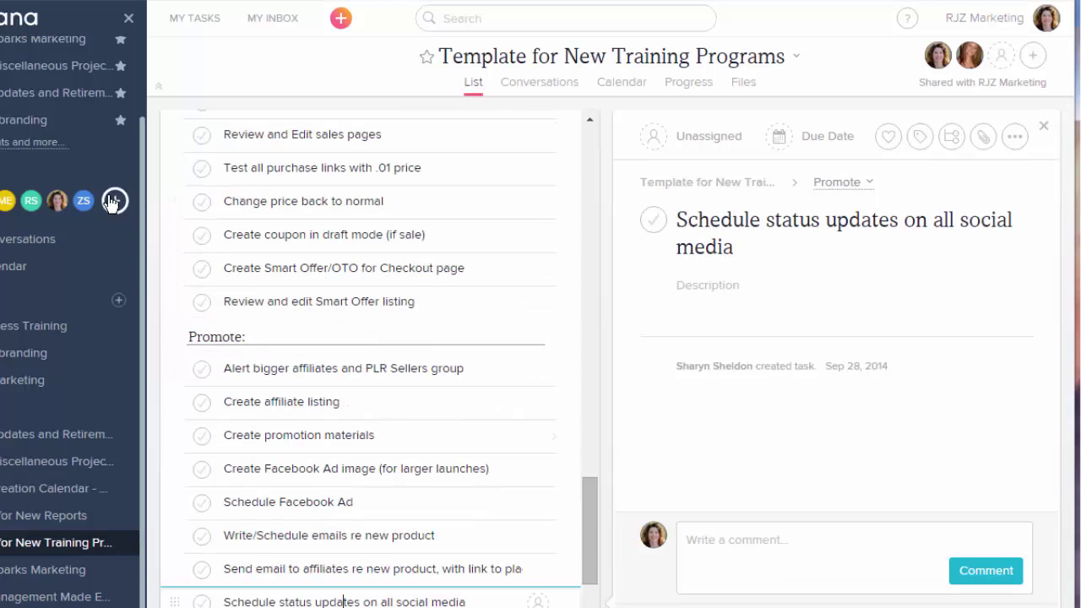
scroll(110, 203, "up", 1)
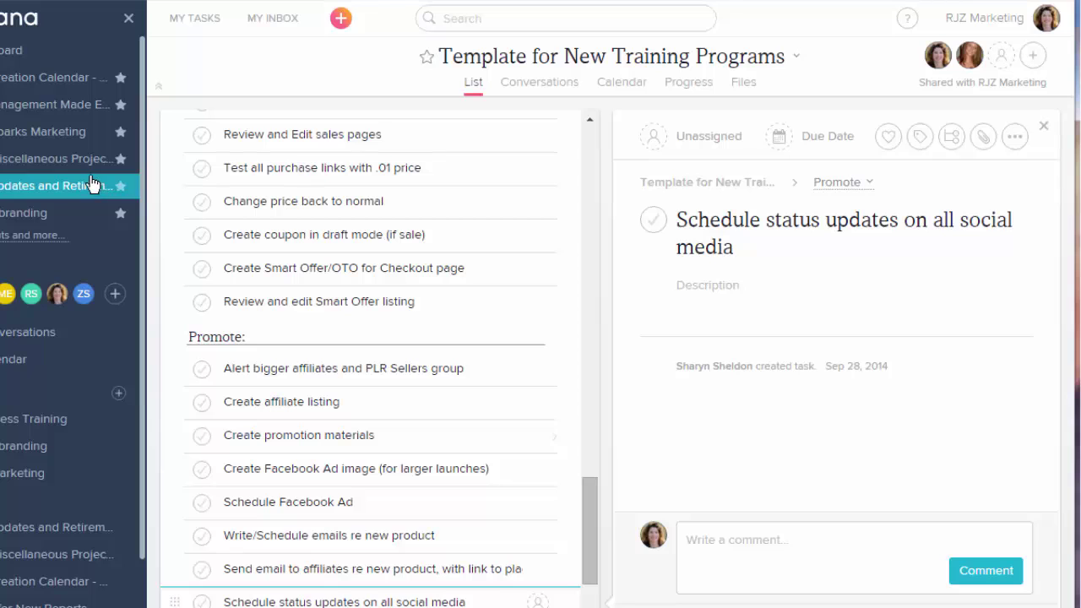
In Project Management Made Easy, mark Set up FB Ad complete and open Create content for marketing.
left_click(68, 105)
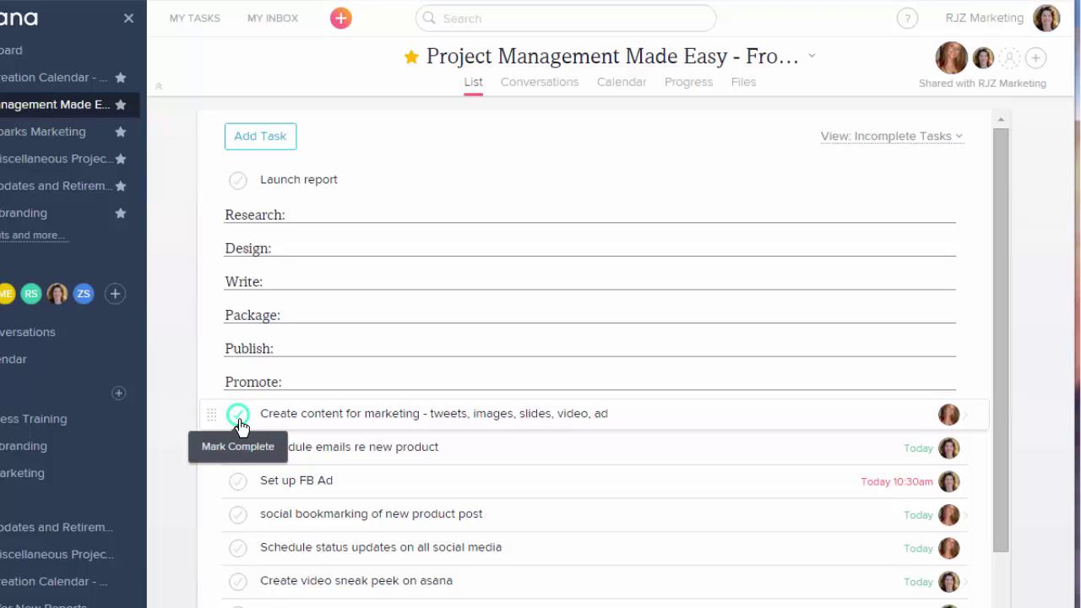
left_click(239, 483)
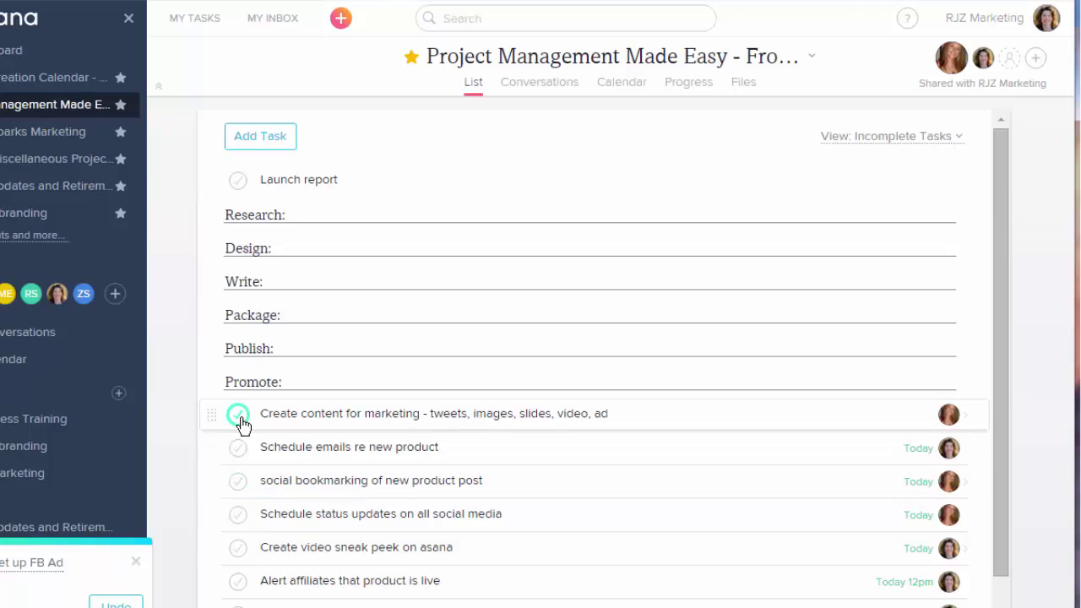
left_click(288, 415)
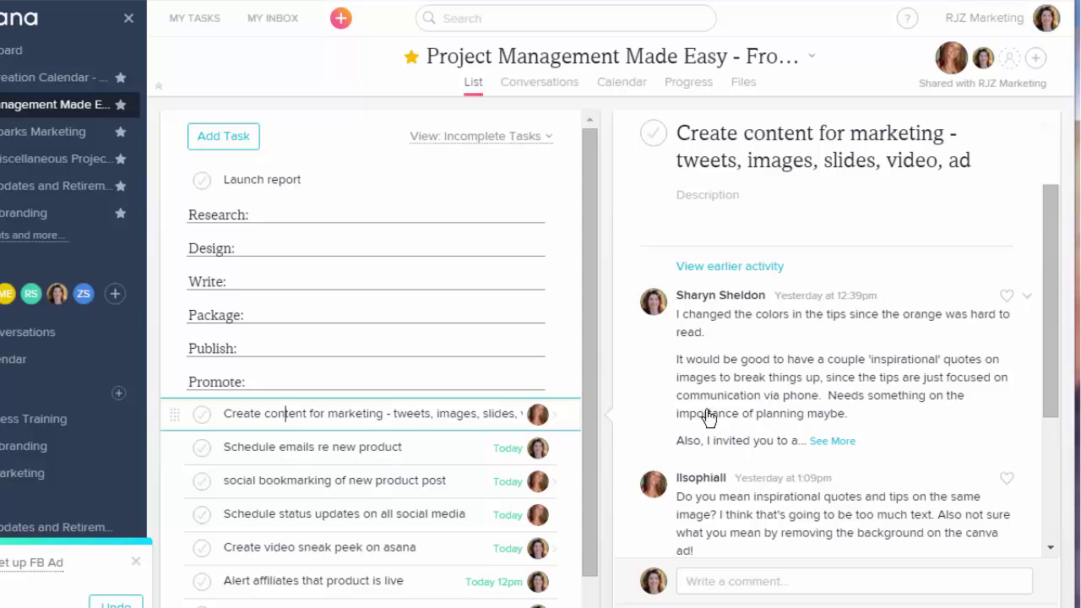
scroll(707, 415, "down", 3)
scroll(708, 415, "up", 4)
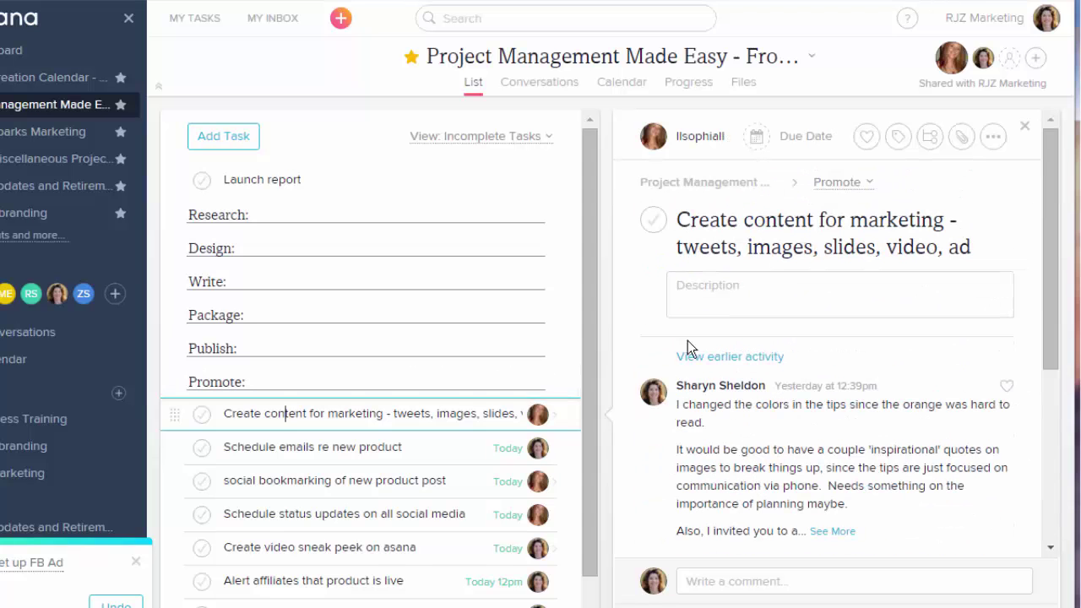
Open the social bookmarking of new product post task and scroll through its subtasks.
left_click(296, 481)
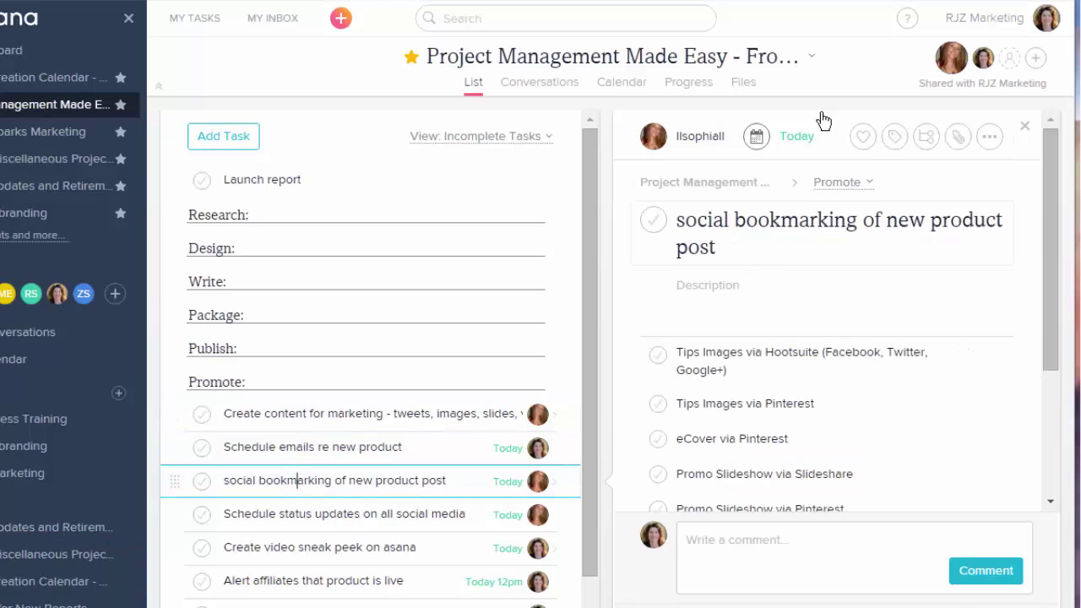
scroll(758, 355, "down", 5)
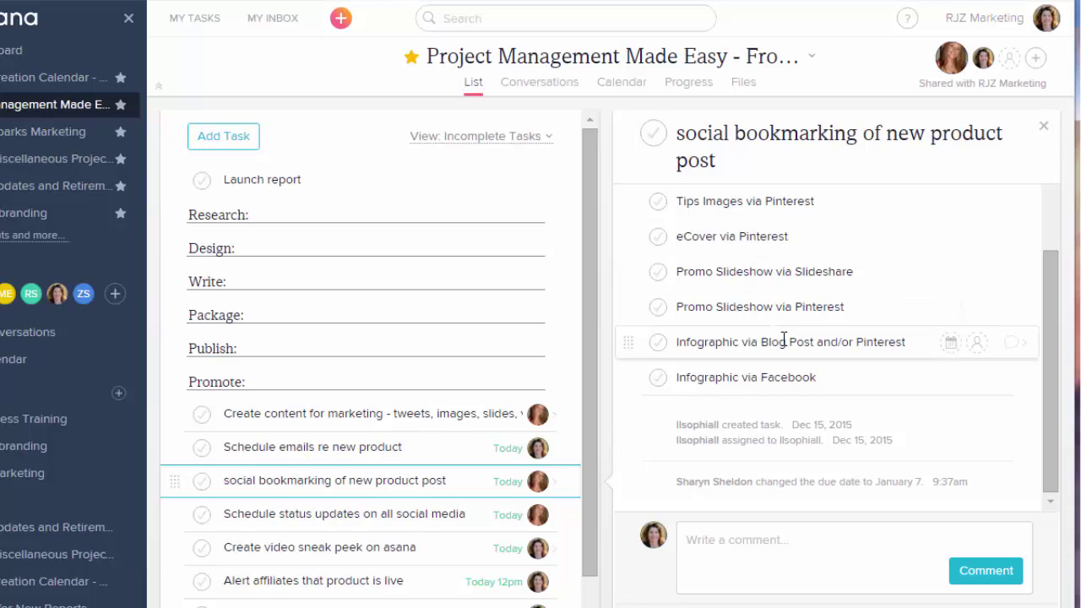
scroll(784, 342, "up", 5)
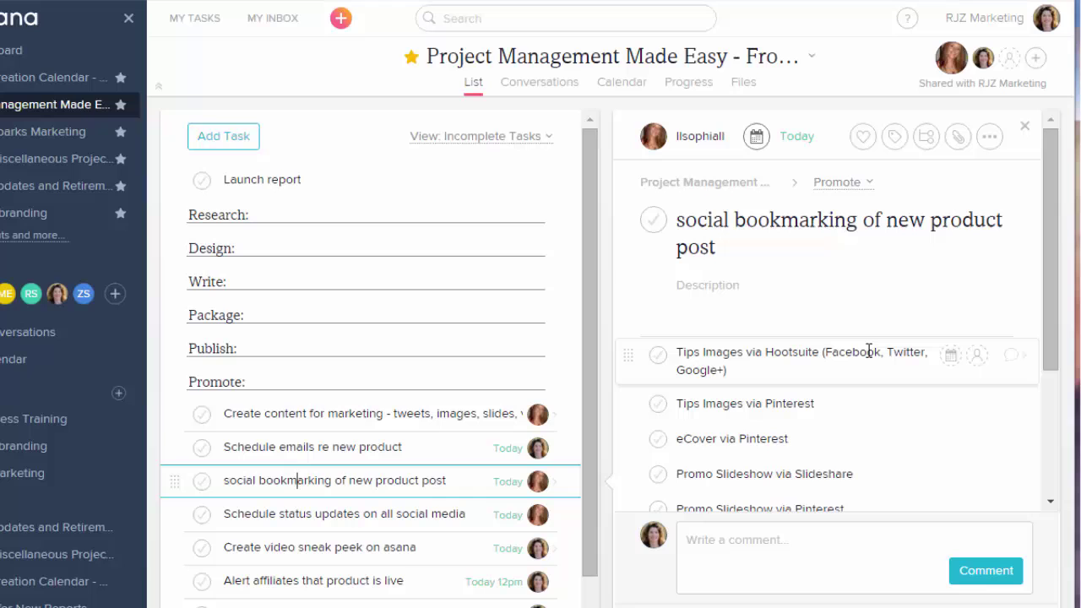
Reopen Create content for marketing, then open the Create video sneak peek on asana task.
left_click(369, 413)
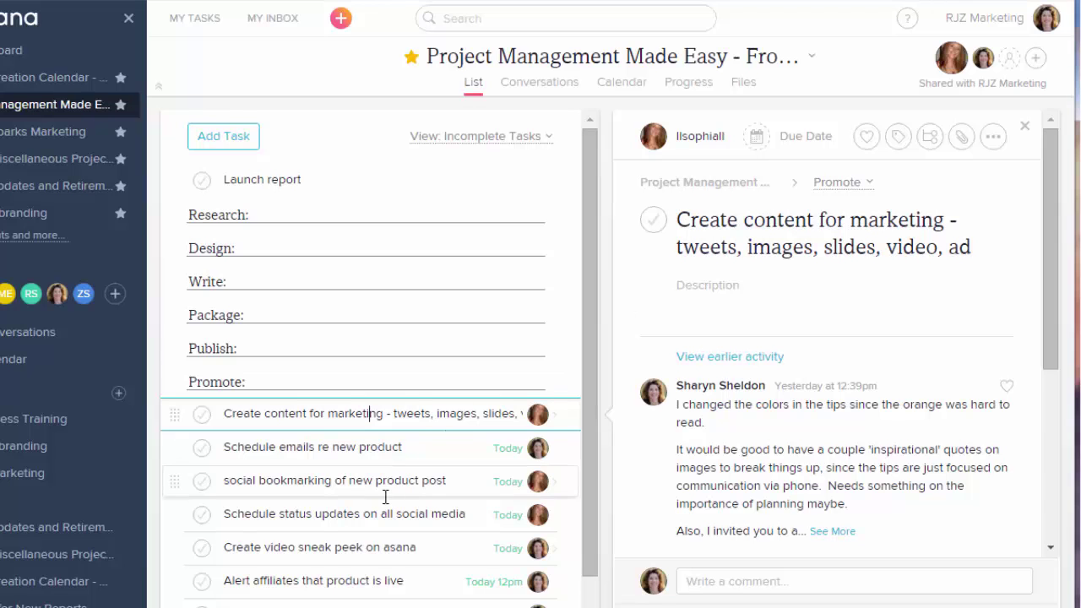
scroll(379, 499, "down", 1)
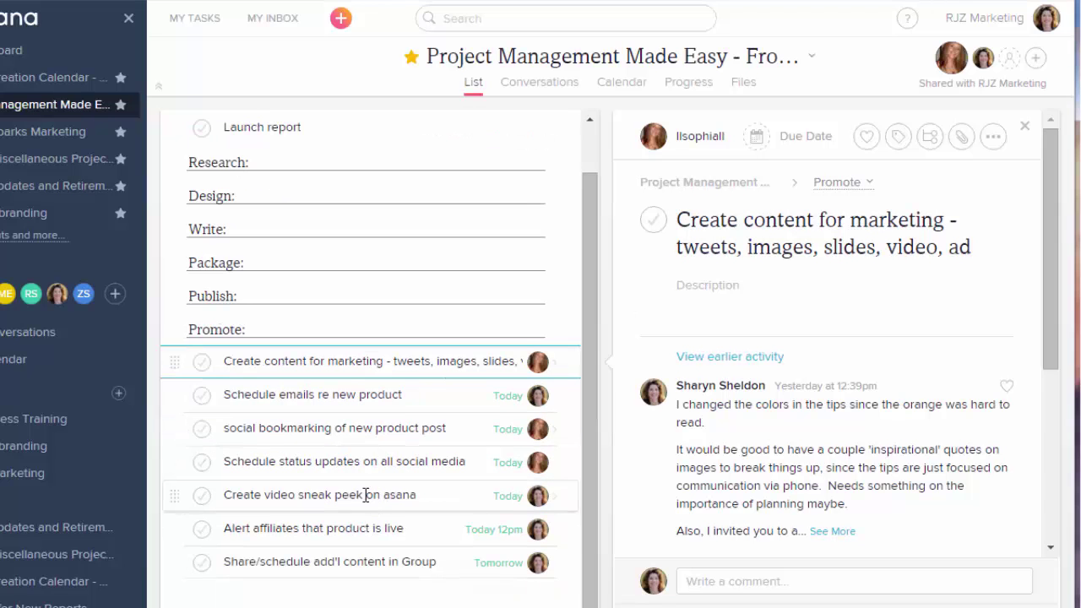
left_click(365, 496)
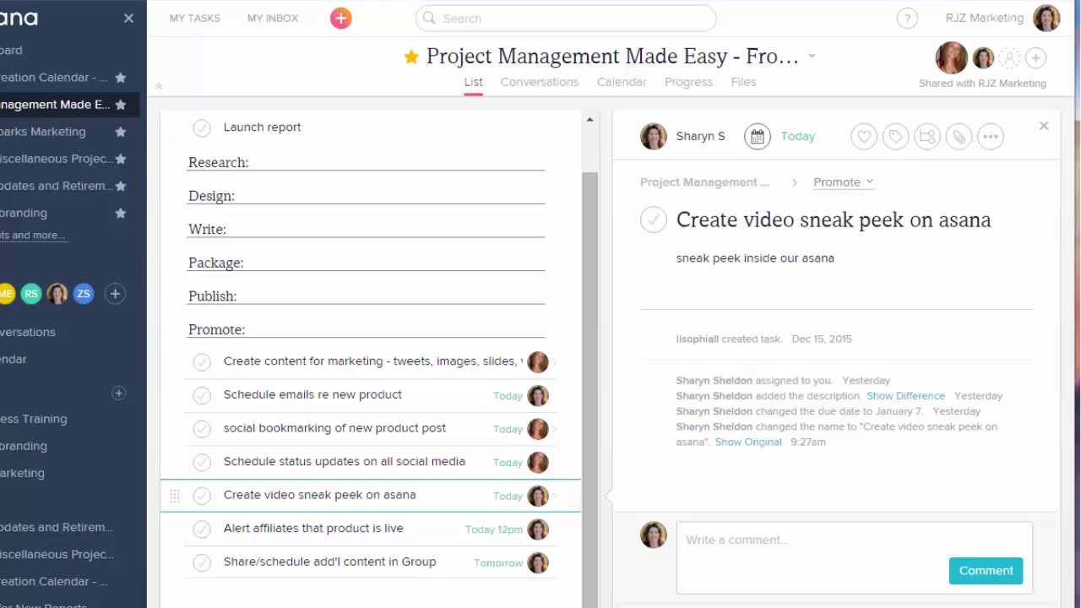
key("Escape")
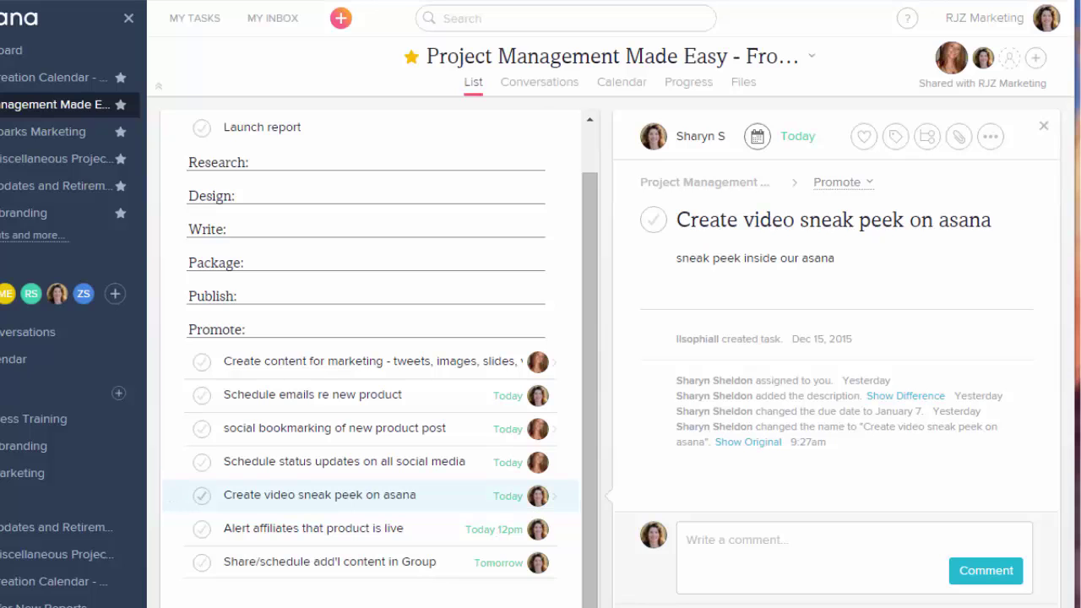
left_click(535, 84)
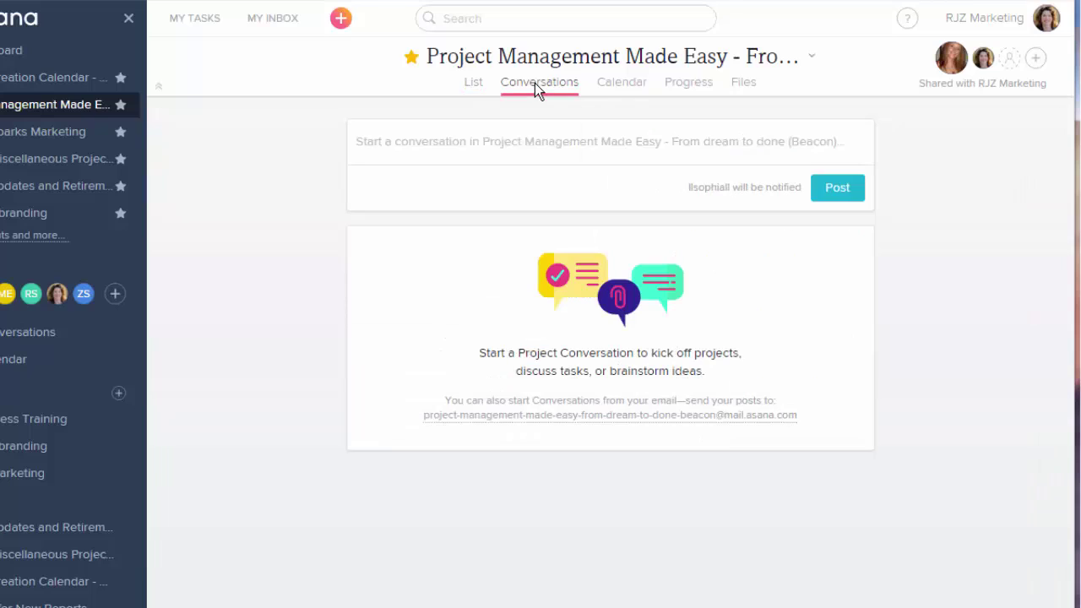